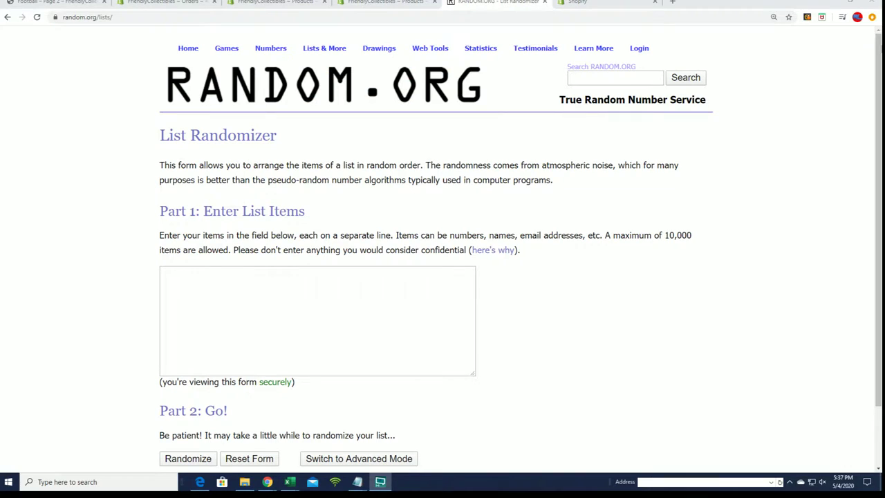
{"action": "left_click", "coordinate": [358, 481]}
{"action": "scroll", "coordinate": [628, 310], "scroll_direction": "down", "scroll_amount": 5}
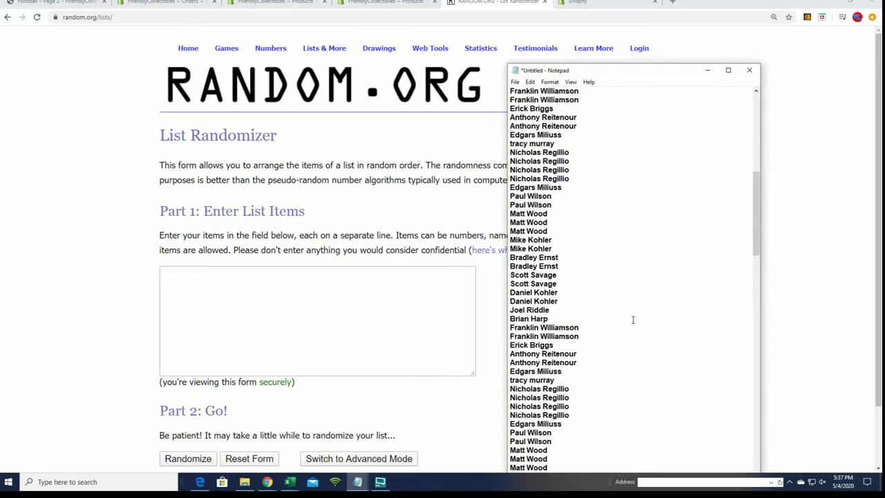
{"action": "scroll", "coordinate": [628, 309], "scroll_direction": "up", "scroll_amount": 3}
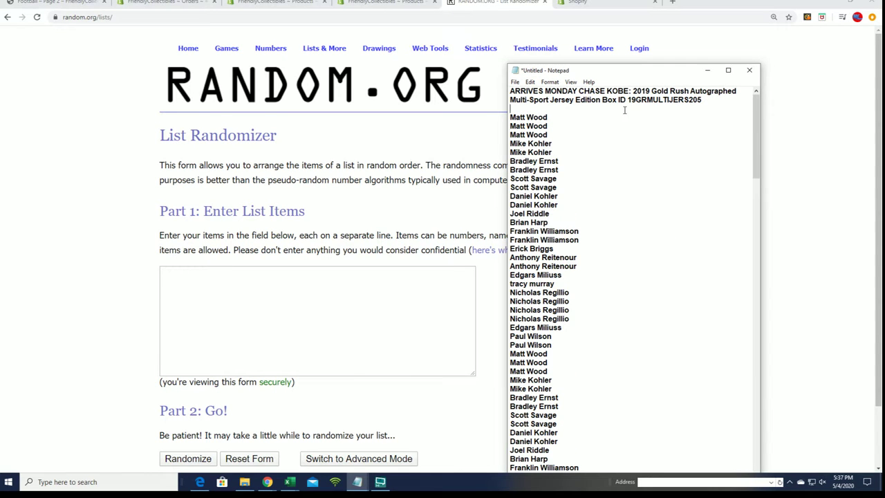
{"action": "mouse_move", "coordinate": [510, 111]}
{"action": "left_mouse_down"}
{"action": "mouse_move", "coordinate": [556, 208]}
{"action": "mouse_move", "coordinate": [589, 486]}
{"action": "left_mouse_up"}
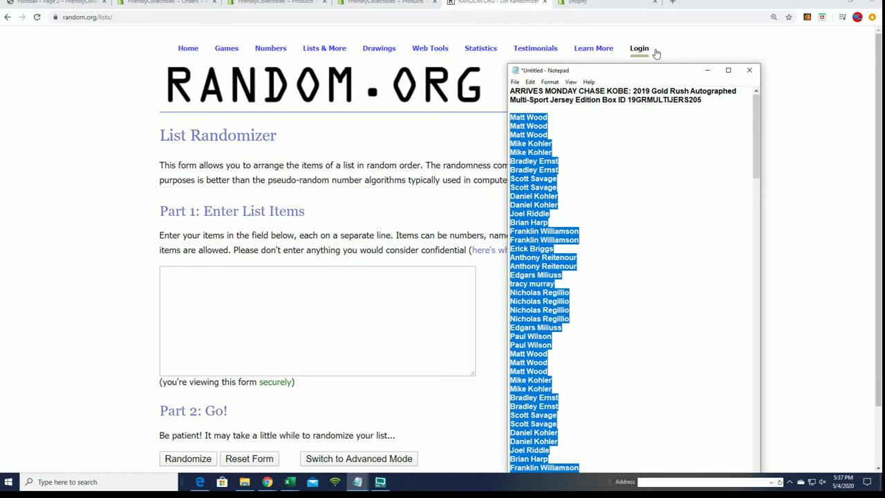
{"action": "left_click_drag", "start_coordinate": [628, 64], "coordinate": [593, 17]}
{"action": "left_click", "coordinate": [515, 43]}
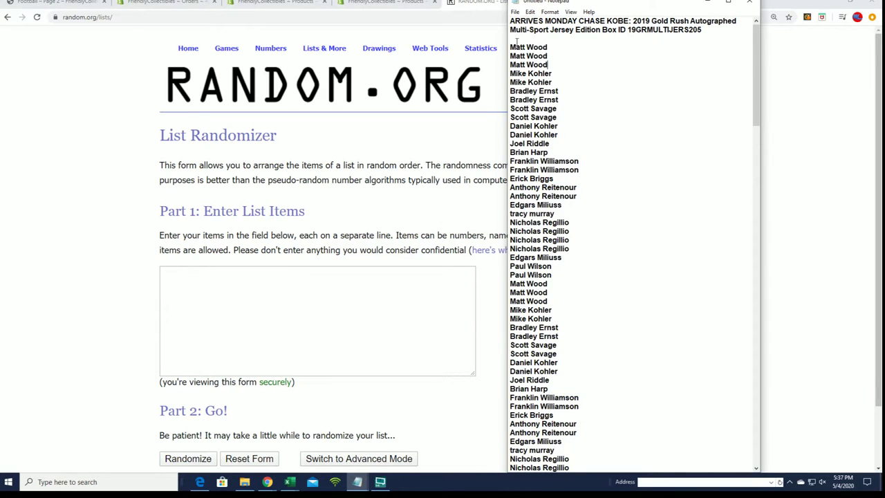
{"action": "mouse_move", "coordinate": [510, 44]}
{"action": "left_mouse_down"}
{"action": "mouse_move", "coordinate": [546, 69]}
{"action": "mouse_move", "coordinate": [569, 477]}
{"action": "left_mouse_up"}
{"action": "scroll", "coordinate": [562, 361], "scroll_direction": "down", "scroll_amount": 2}
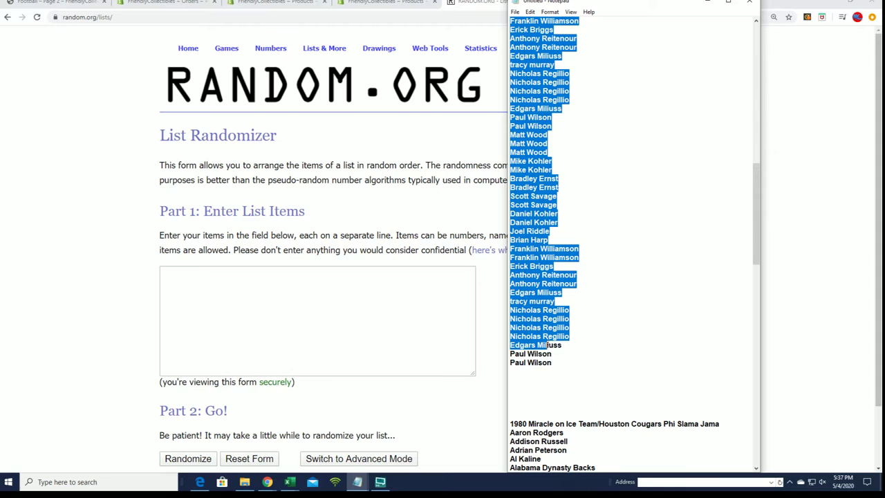
{"action": "right_click", "coordinate": [528, 323]}
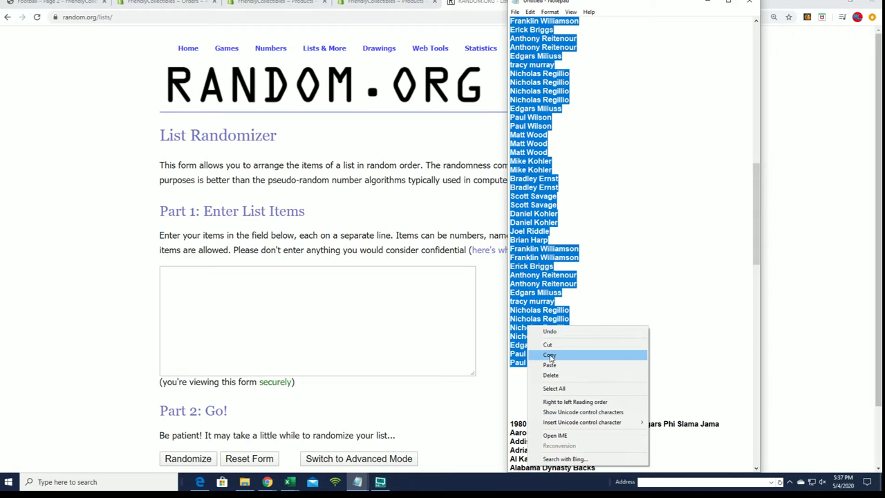
- Copy the owner names, paste them into the List Randomizer box and randomize them
{"action": "left_click", "coordinate": [553, 358]}
{"action": "left_click", "coordinate": [182, 273]}
{"action": "right_click", "coordinate": [182, 274]}
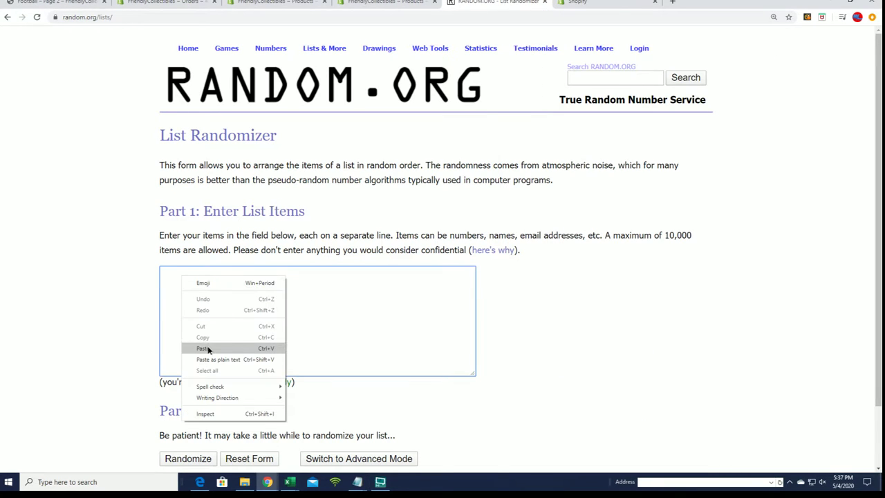
{"action": "left_click", "coordinate": [207, 347]}
{"action": "scroll", "coordinate": [522, 291], "scroll_direction": "down", "scroll_amount": 1}
{"action": "left_click", "coordinate": [186, 389]}
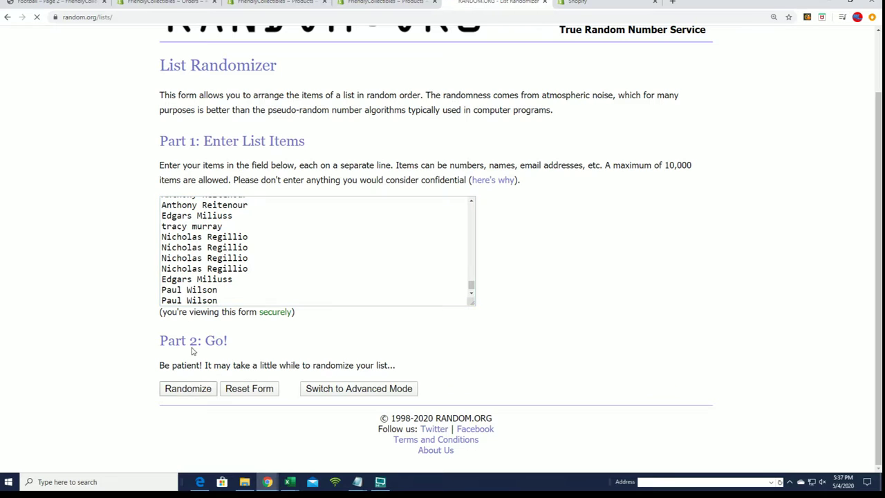
{"action": "scroll", "coordinate": [143, 334], "scroll_direction": "down", "scroll_amount": 6}
{"action": "scroll", "coordinate": [148, 337], "scroll_direction": "down", "scroll_amount": 9}
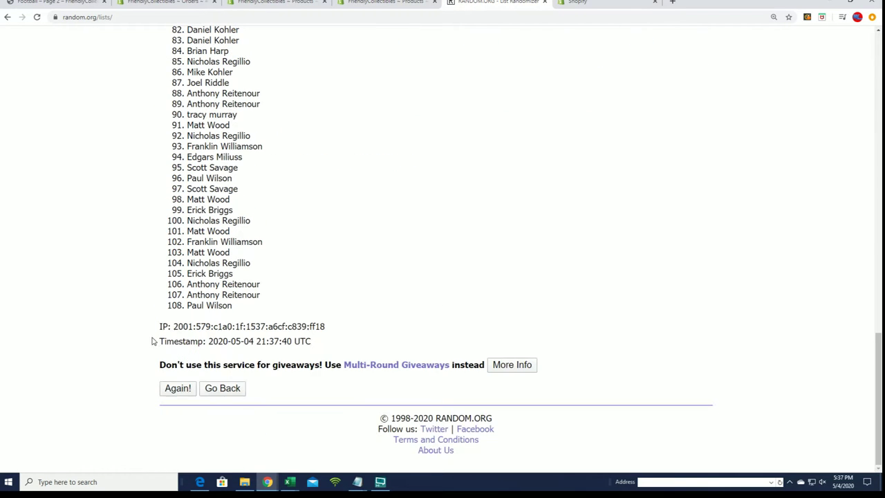
{"action": "left_click", "coordinate": [173, 389]}
{"action": "scroll", "coordinate": [188, 366], "scroll_direction": "down", "scroll_amount": 15}
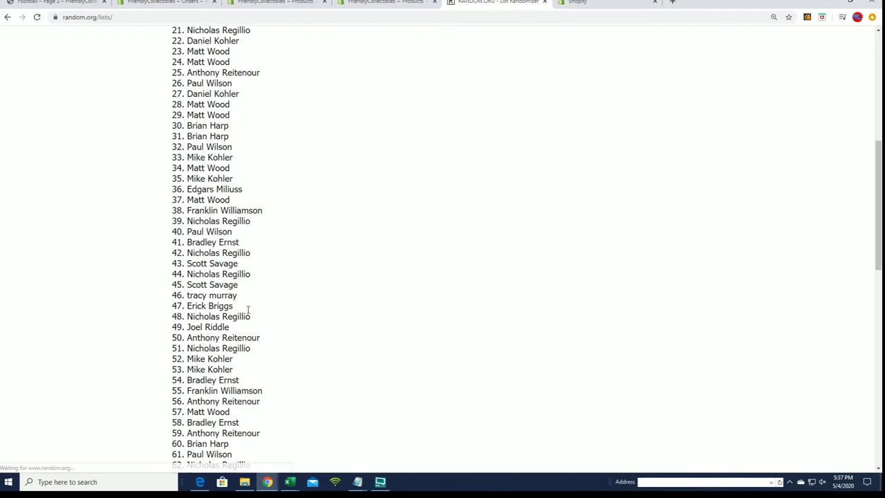
{"action": "left_click", "coordinate": [174, 390]}
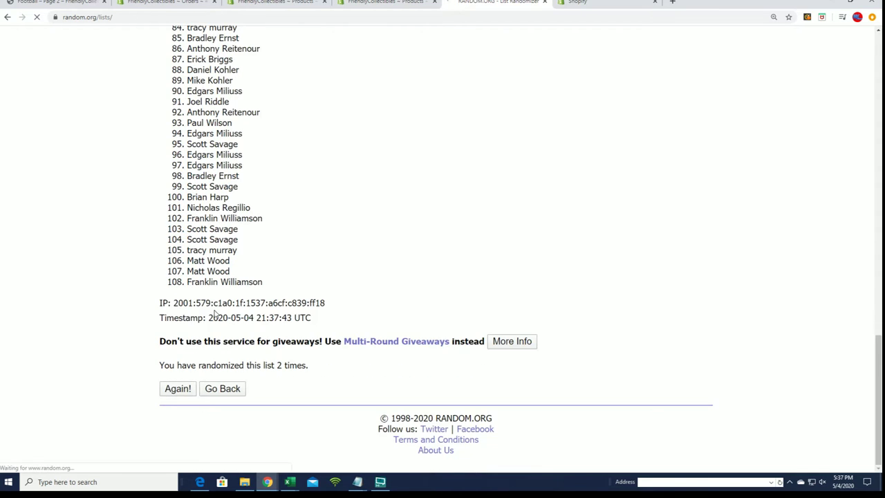
{"action": "scroll", "coordinate": [209, 374], "scroll_direction": "down", "scroll_amount": 15}
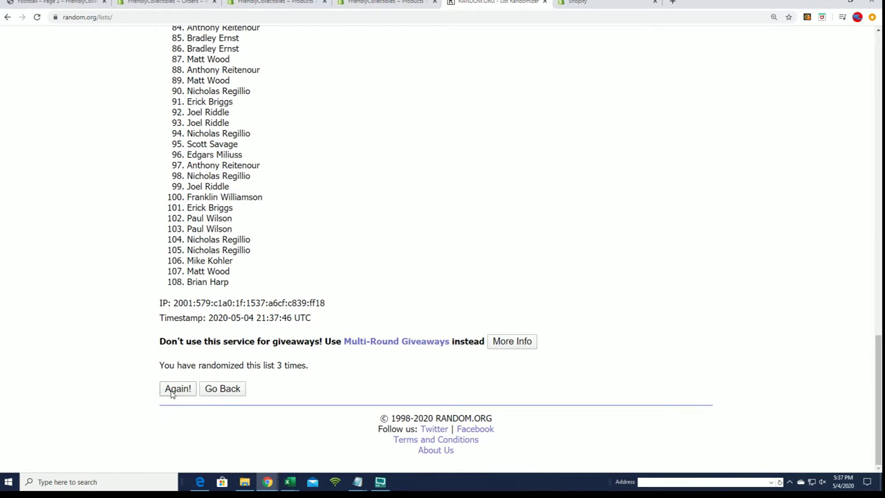
{"action": "scroll", "coordinate": [316, 336], "scroll_direction": "down", "scroll_amount": 15}
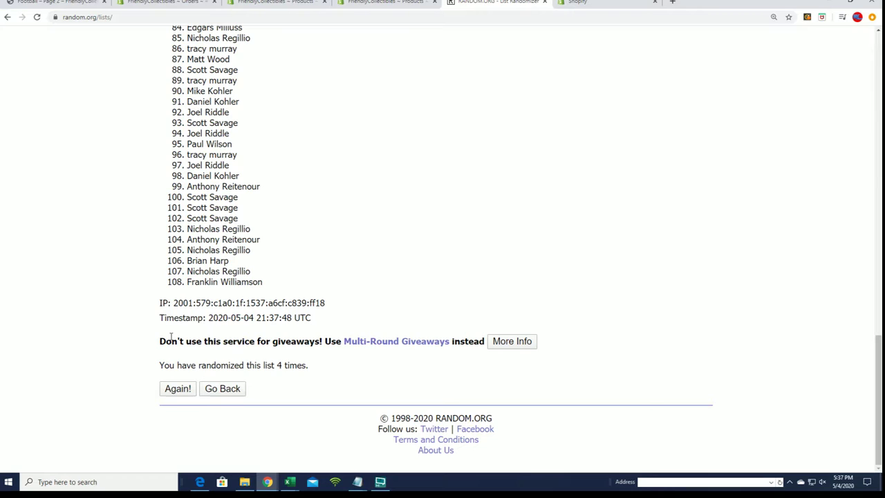
{"action": "scroll", "coordinate": [176, 349], "scroll_direction": "down", "scroll_amount": 15}
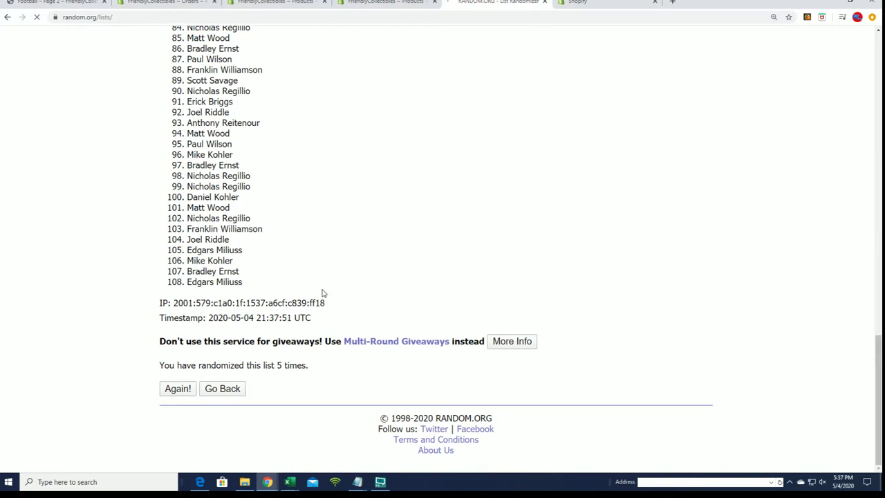
{"action": "scroll", "coordinate": [253, 315], "scroll_direction": "down", "scroll_amount": 15}
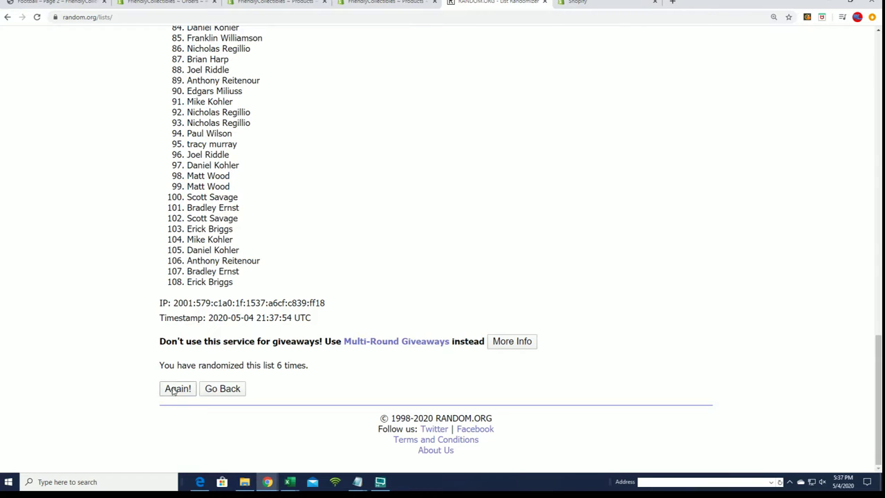
{"action": "left_click", "coordinate": [174, 389]}
{"action": "scroll", "coordinate": [302, 214], "scroll_direction": "down", "scroll_amount": 2}
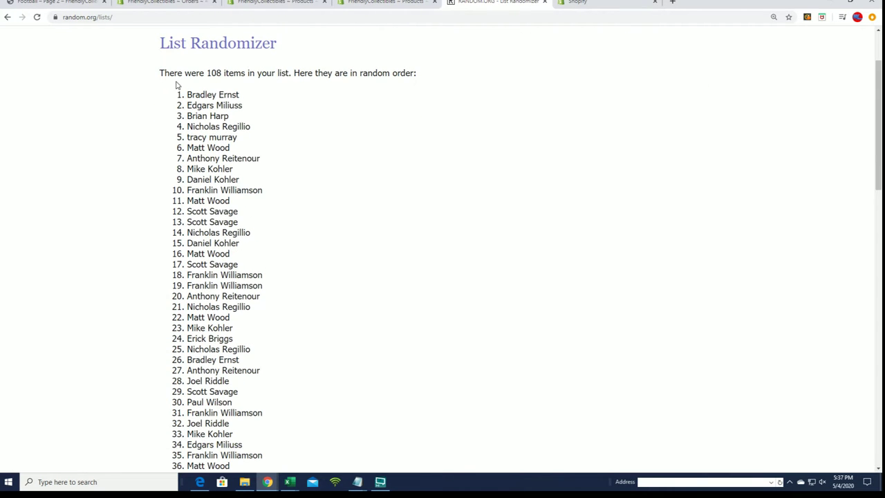
{"action": "mouse_move", "coordinate": [175, 85]}
{"action": "left_mouse_down"}
{"action": "mouse_move", "coordinate": [249, 463]}
{"action": "mouse_move", "coordinate": [228, 155]}
{"action": "mouse_move", "coordinate": [251, 280]}
{"action": "mouse_move", "coordinate": [240, 272]}
{"action": "mouse_move", "coordinate": [249, 49]}
{"action": "mouse_move", "coordinate": [253, 244]}
{"action": "mouse_move", "coordinate": [188, 183]}
{"action": "left_mouse_up"}
{"action": "right_click", "coordinate": [214, 254]}
{"action": "left_click", "coordinate": [256, 254]}
{"action": "right_click", "coordinate": [199, 184]}
{"action": "left_click", "coordinate": [219, 197]}
{"action": "scroll", "coordinate": [302, 286], "scroll_direction": "down", "scroll_amount": 10}
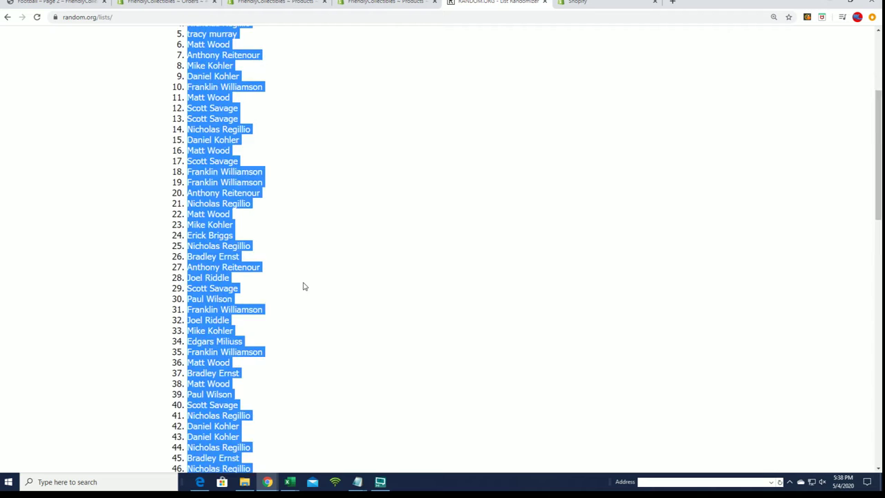
{"action": "scroll", "coordinate": [304, 304], "scroll_direction": "down", "scroll_amount": 4}
{"action": "scroll", "coordinate": [308, 276], "scroll_direction": "up", "scroll_amount": 14}
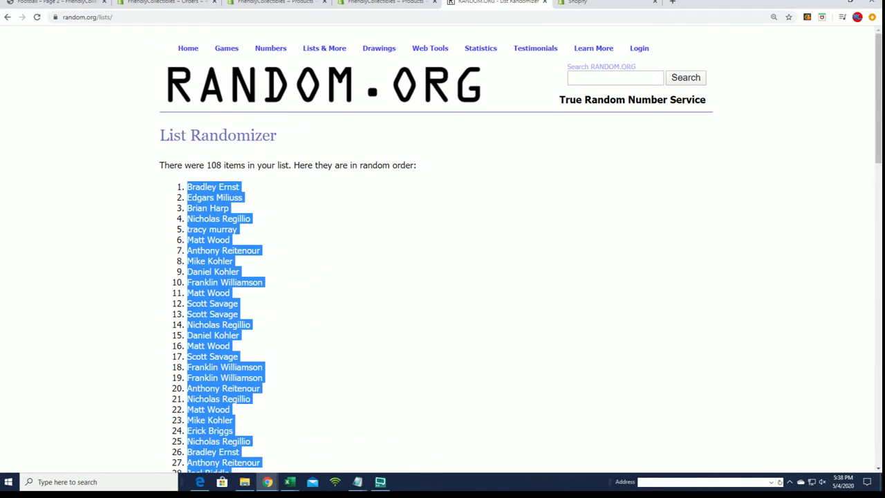
{"action": "key", "text": "alt+Tab"}
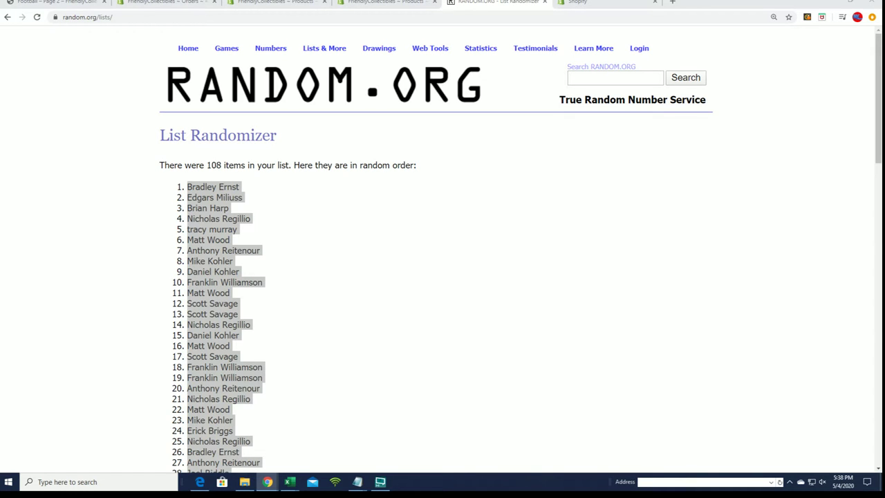
- Paste the shuffled owner names as Text into A2 under OWNERS
{"action": "scroll", "coordinate": [136, 228], "scroll_direction": "up", "scroll_amount": 18}
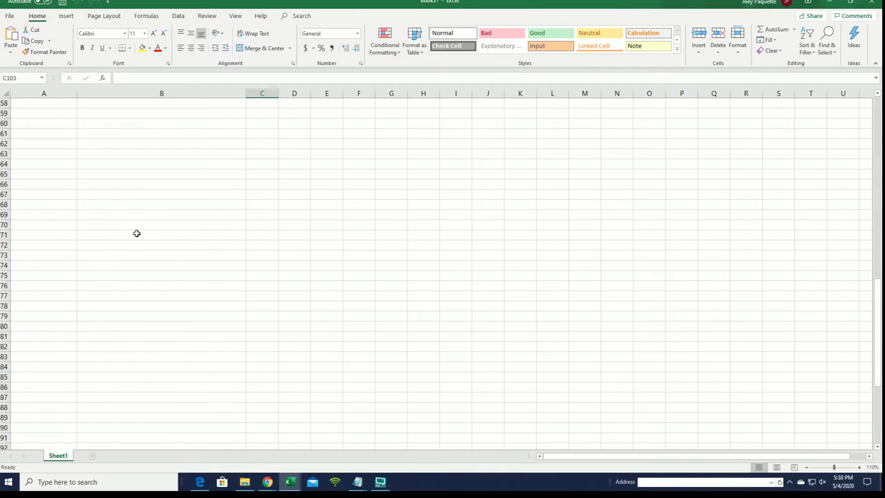
{"action": "scroll", "coordinate": [81, 222], "scroll_direction": "up", "scroll_amount": 6}
{"action": "left_click", "coordinate": [20, 112]}
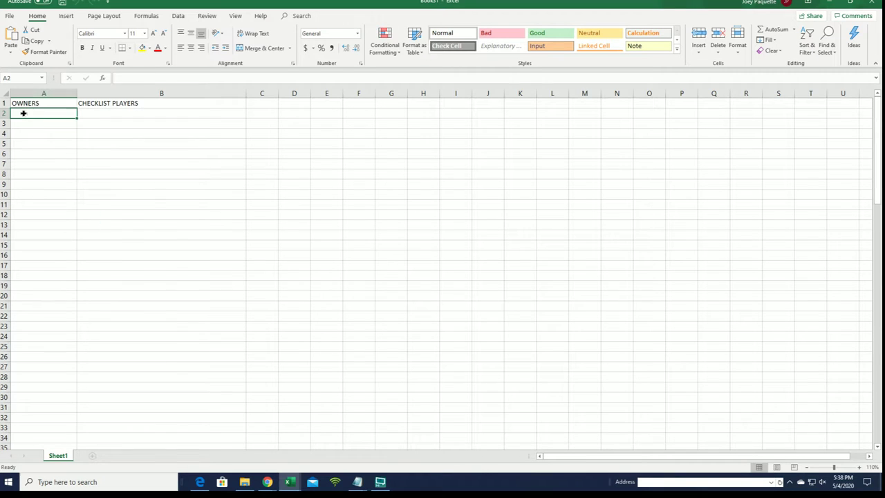
{"action": "right_click", "coordinate": [24, 114]}
{"action": "left_click", "coordinate": [55, 165]}
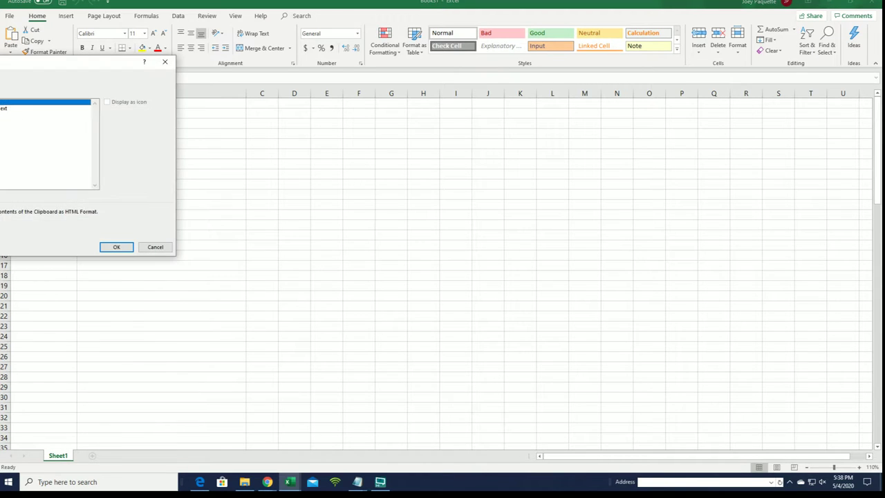
{"action": "key", "text": "Down"}
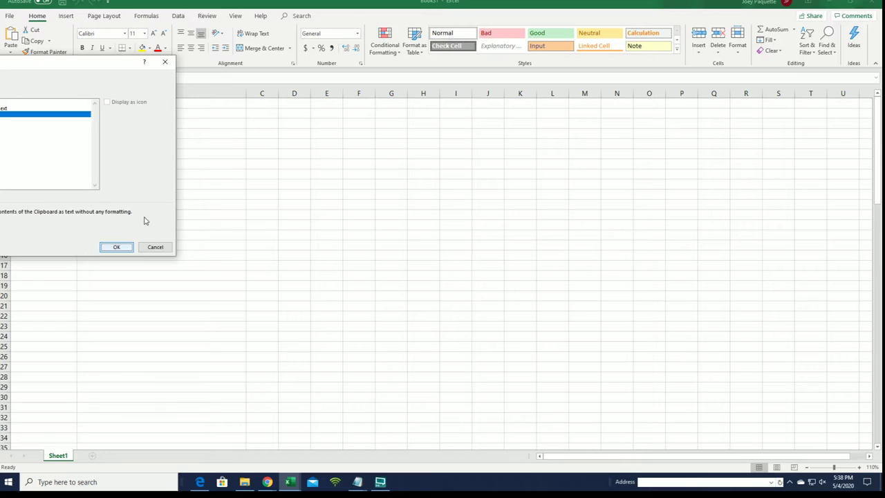
{"action": "key", "text": "Return"}
{"action": "left_click", "coordinate": [103, 112]}
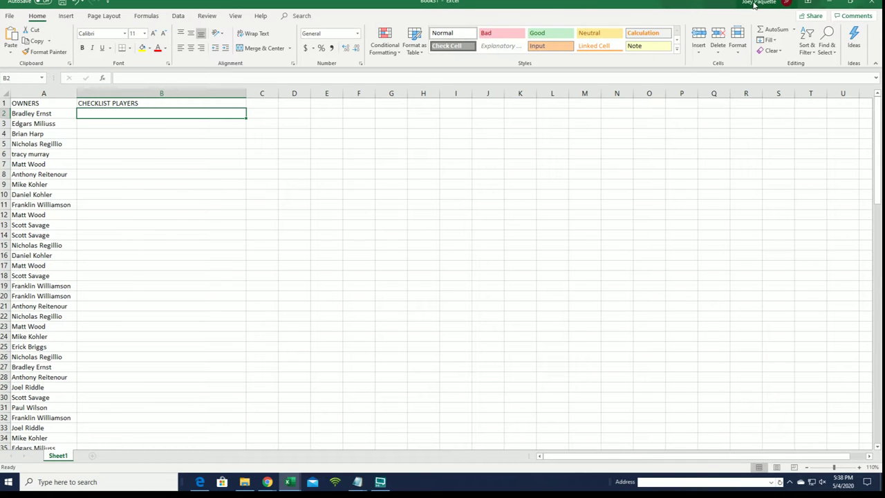
- Reset the List Randomizer form and copy the Notepad checklist players from 1980 Miracle on Ice Team
{"action": "left_click", "coordinate": [825, 6]}
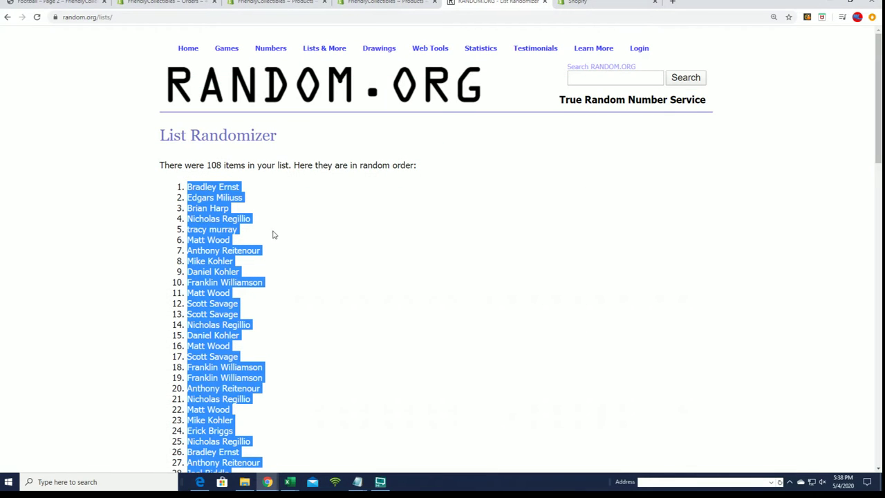
{"action": "left_click", "coordinate": [336, 62]}
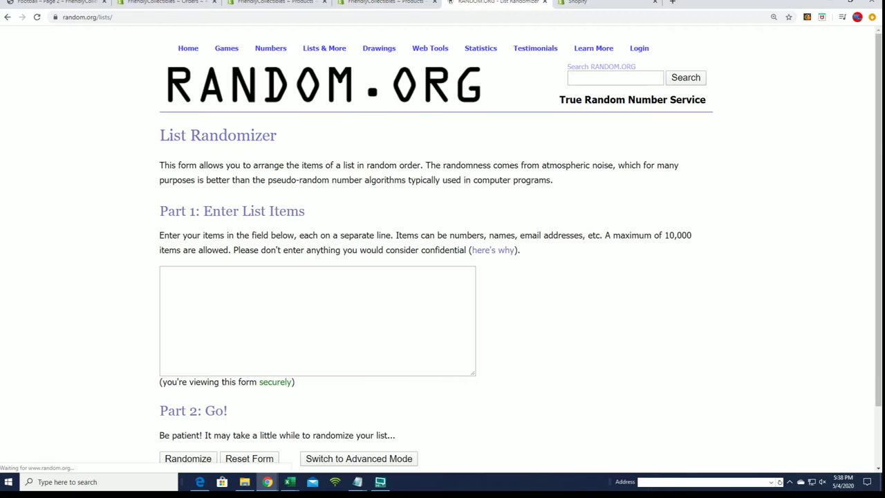
{"action": "key", "text": "alt+Tab"}
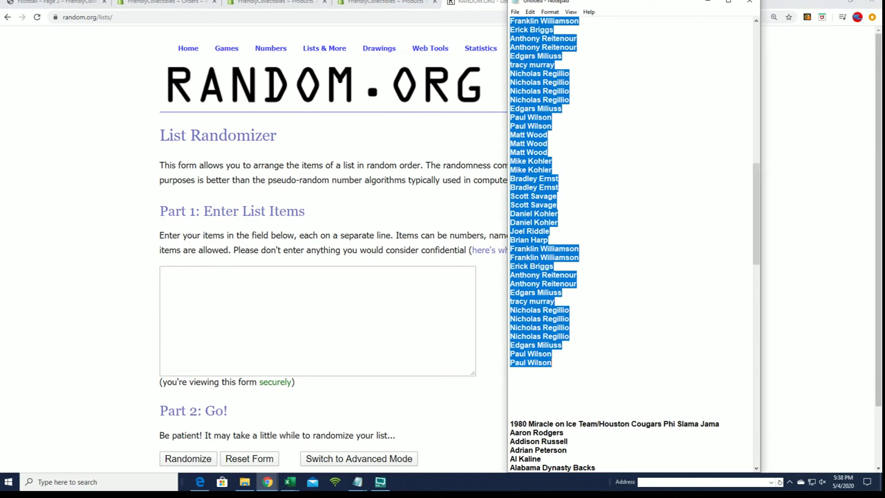
{"action": "scroll", "coordinate": [592, 168], "scroll_direction": "down", "scroll_amount": 10}
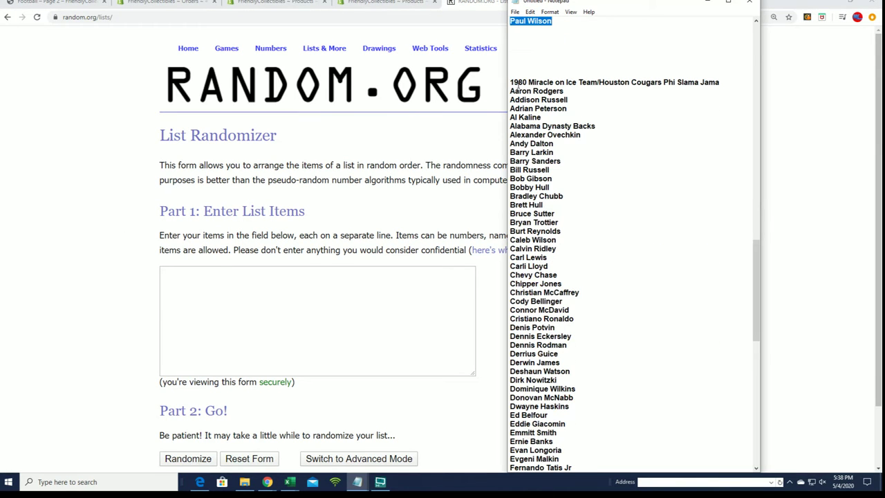
{"action": "mouse_move", "coordinate": [510, 82]}
{"action": "left_mouse_down"}
{"action": "mouse_move", "coordinate": [616, 410]}
{"action": "mouse_move", "coordinate": [643, 477]}
{"action": "mouse_move", "coordinate": [667, 486]}
{"action": "mouse_move", "coordinate": [604, 463]}
{"action": "mouse_move", "coordinate": [602, 454]}
{"action": "mouse_move", "coordinate": [555, 468]}
{"action": "mouse_move", "coordinate": [553, 21]}
{"action": "mouse_move", "coordinate": [539, 363]}
{"action": "mouse_move", "coordinate": [513, 336]}
{"action": "left_mouse_up"}
{"action": "left_click", "coordinate": [649, 372]}
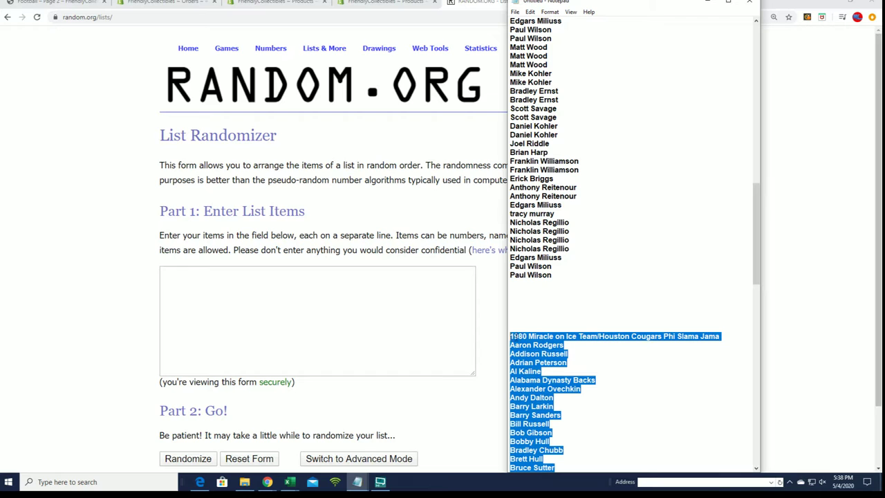
{"action": "right_click", "coordinate": [523, 347]}
{"action": "left_click", "coordinate": [547, 235]}
- Paste the checklist players, ending with Warren Moon, into the randomizer's list box
{"action": "left_click", "coordinate": [227, 282]}
{"action": "right_click", "coordinate": [219, 283]}
{"action": "left_click", "coordinate": [240, 355]}
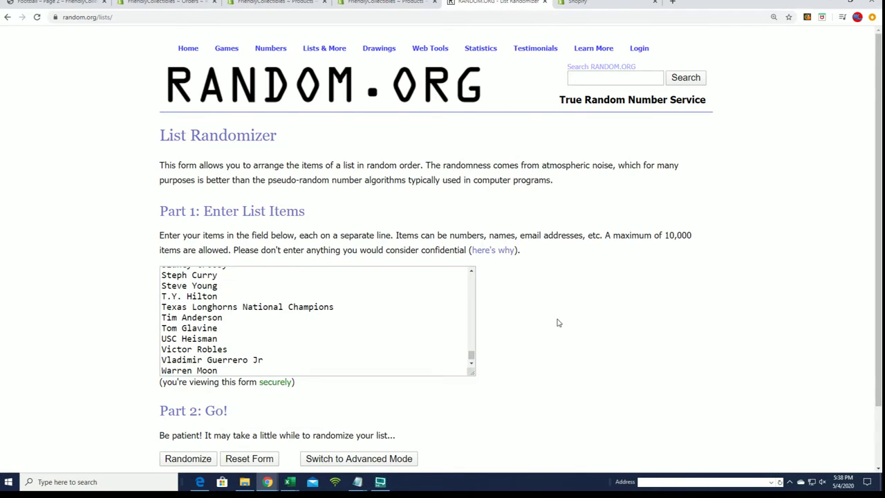
{"action": "scroll", "coordinate": [361, 347], "scroll_direction": "down", "scroll_amount": 1}
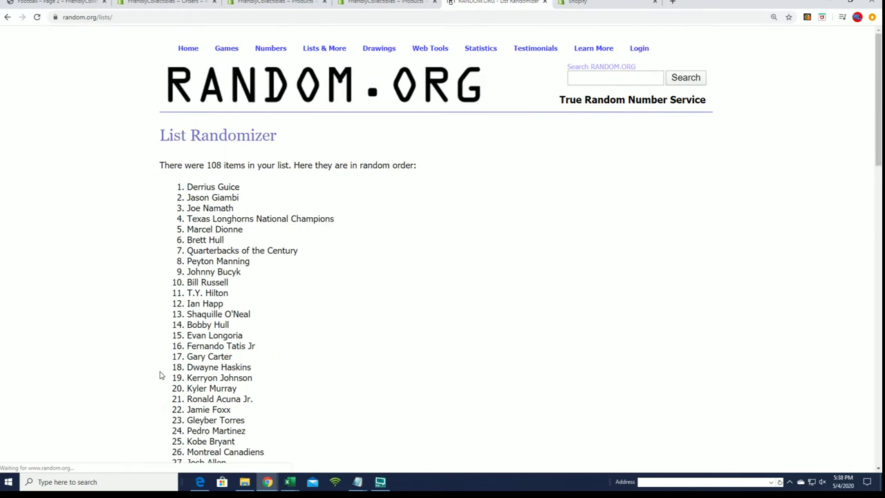
{"action": "scroll", "coordinate": [161, 373], "scroll_direction": "down", "scroll_amount": 15}
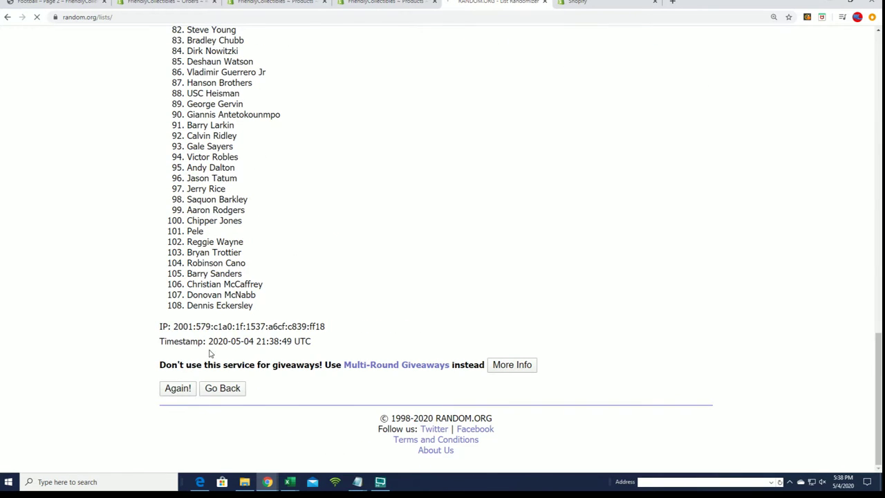
{"action": "scroll", "coordinate": [166, 429], "scroll_direction": "down", "scroll_amount": 20}
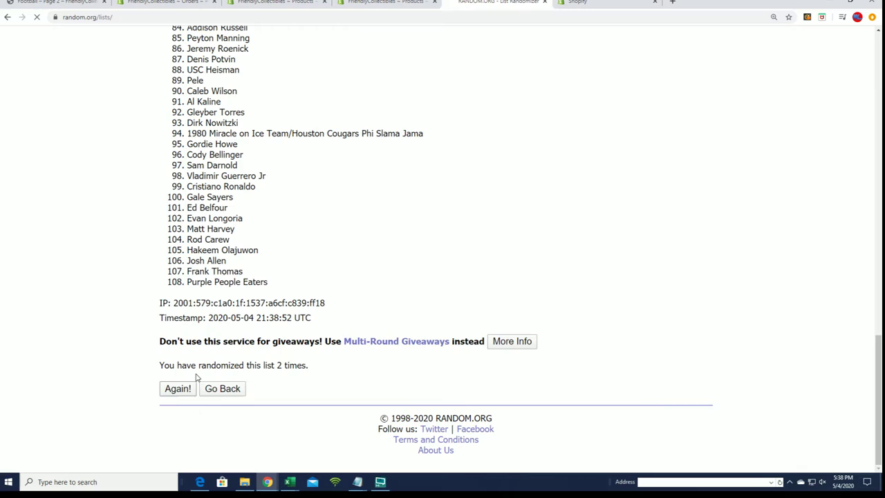
{"action": "scroll", "coordinate": [164, 407], "scroll_direction": "down", "scroll_amount": 20}
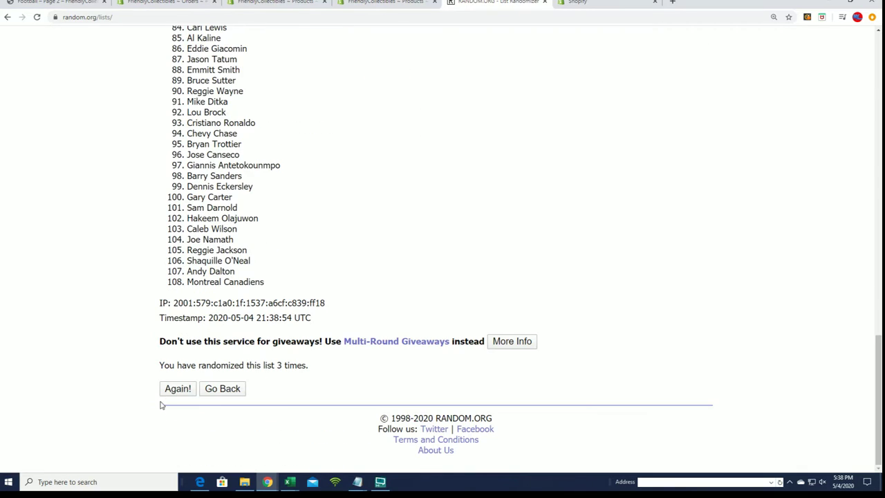
{"action": "scroll", "coordinate": [166, 401], "scroll_direction": "down", "scroll_amount": 20}
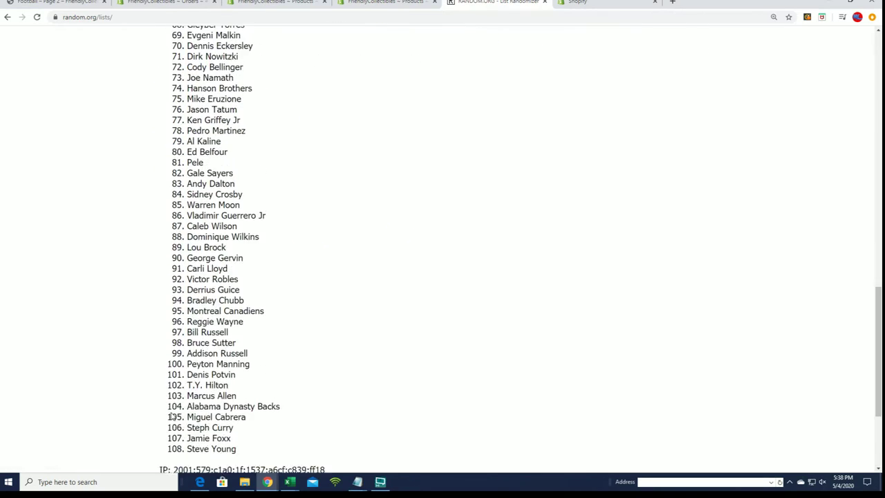
- Shuffle the 108 checklist players several times until Mike Ditka comes first
{"action": "left_click", "coordinate": [166, 404]}
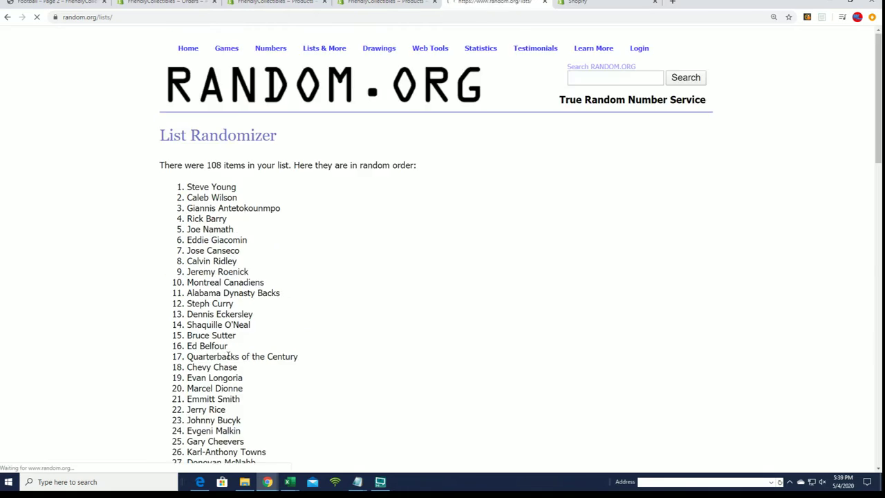
{"action": "scroll", "coordinate": [202, 377], "scroll_direction": "down", "scroll_amount": 5}
{"action": "scroll", "coordinate": [203, 376], "scroll_direction": "down", "scroll_amount": 10}
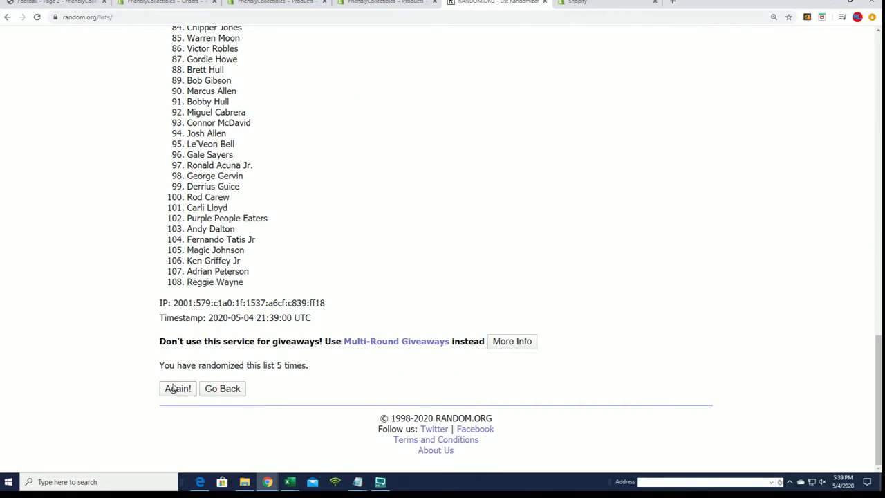
{"action": "left_click", "coordinate": [172, 390]}
{"action": "scroll", "coordinate": [253, 336], "scroll_direction": "down", "scroll_amount": 15}
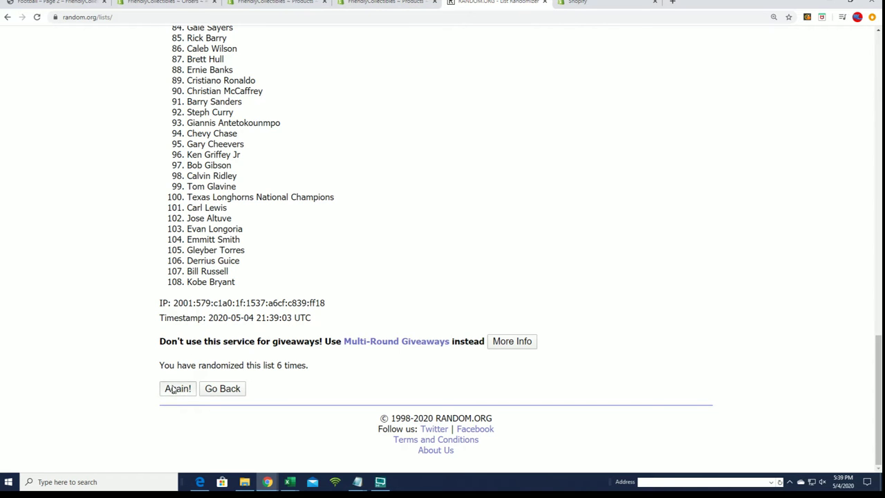
{"action": "left_click", "coordinate": [173, 389]}
{"action": "scroll", "coordinate": [235, 97], "scroll_direction": "down", "scroll_amount": 2}
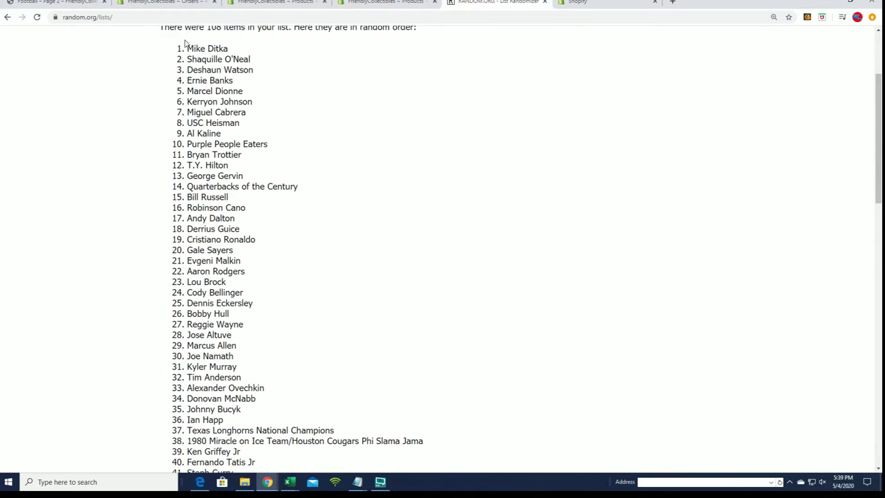
- Copy the whole randomized player list and switch back to the Excel workbook
{"action": "mouse_move", "coordinate": [185, 45]}
{"action": "left_mouse_down"}
{"action": "mouse_move", "coordinate": [277, 477]}
{"action": "mouse_move", "coordinate": [311, 477]}
{"action": "mouse_move", "coordinate": [317, 212]}
{"action": "mouse_move", "coordinate": [299, 282]}
{"action": "left_mouse_up"}
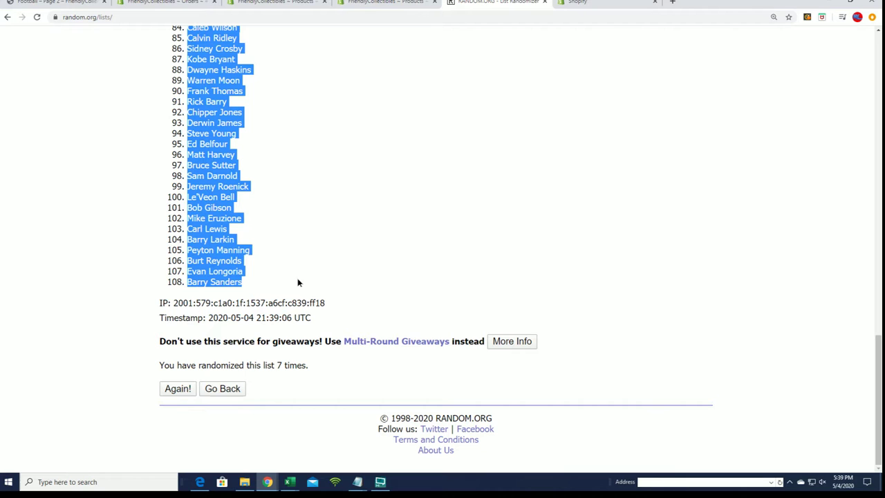
{"action": "right_click", "coordinate": [226, 249]}
{"action": "left_click", "coordinate": [242, 255]}
{"action": "scroll", "coordinate": [272, 381], "scroll_direction": "up", "scroll_amount": 12}
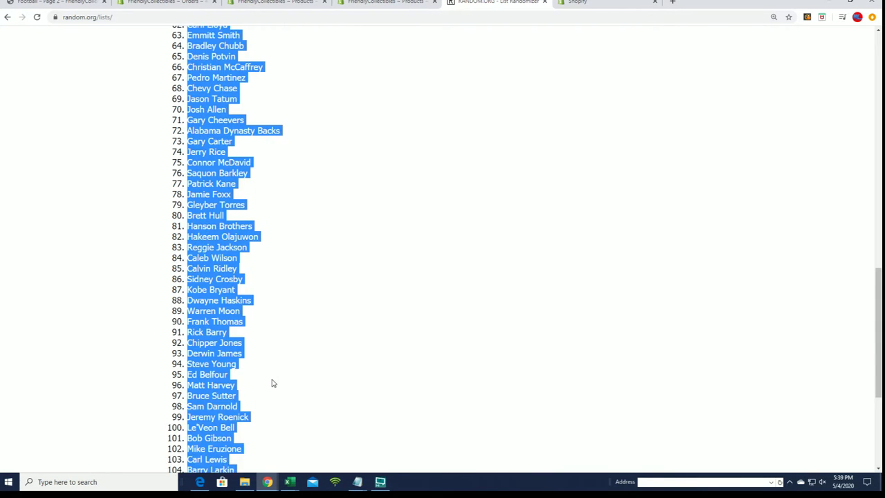
{"action": "scroll", "coordinate": [273, 370], "scroll_direction": "up", "scroll_amount": 3}
{"action": "scroll", "coordinate": [271, 366], "scroll_direction": "down", "scroll_amount": 1}
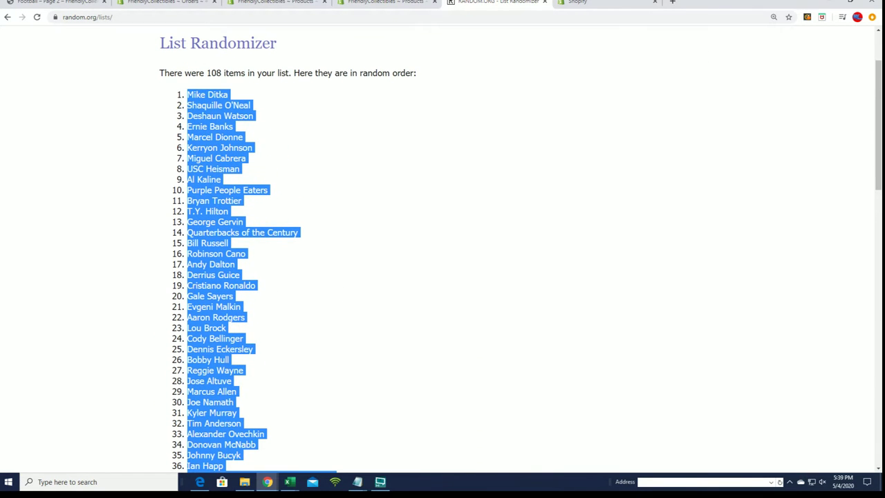
{"action": "key", "text": "alt+Tab"}
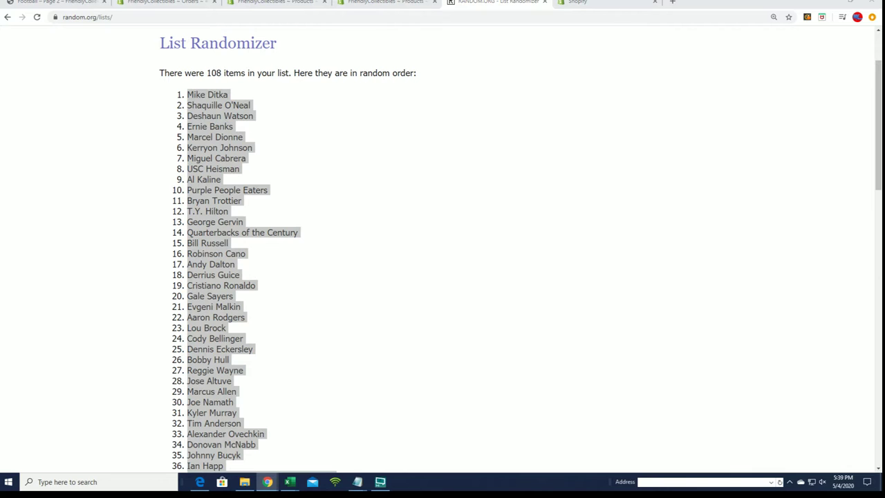
{"action": "key", "text": "alt+Tab"}
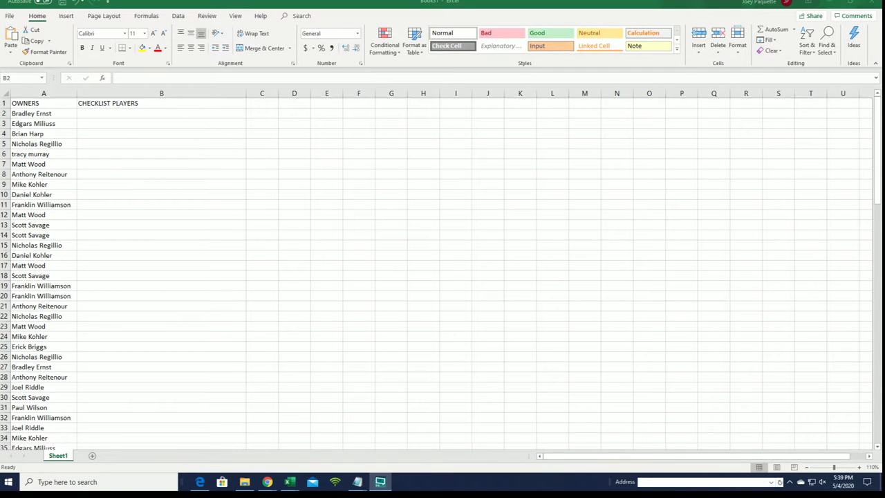
{"action": "left_click", "coordinate": [96, 111]}
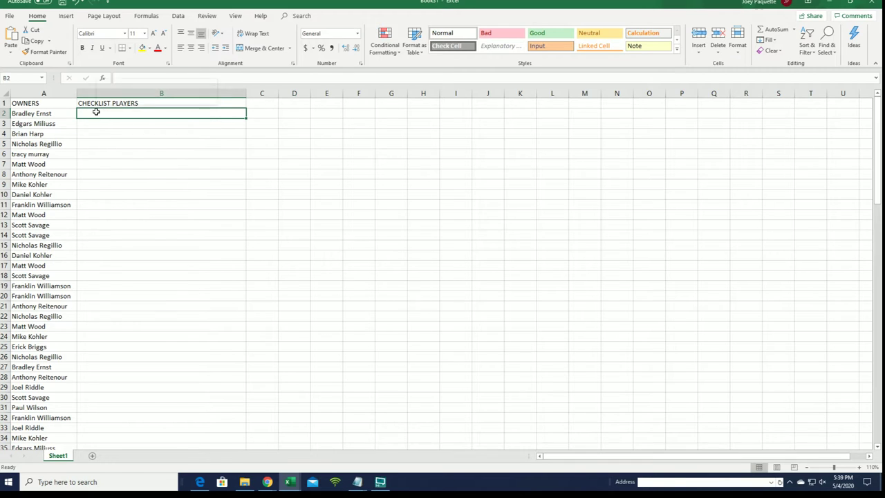
{"action": "right_click", "coordinate": [96, 112]}
{"action": "left_click", "coordinate": [124, 164]}
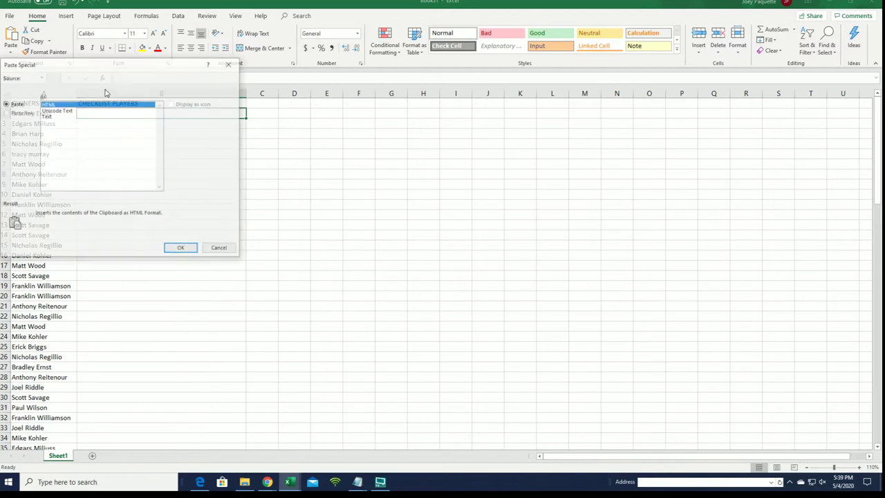
{"action": "left_click", "coordinate": [108, 115]}
{"action": "left_click", "coordinate": [180, 250]}
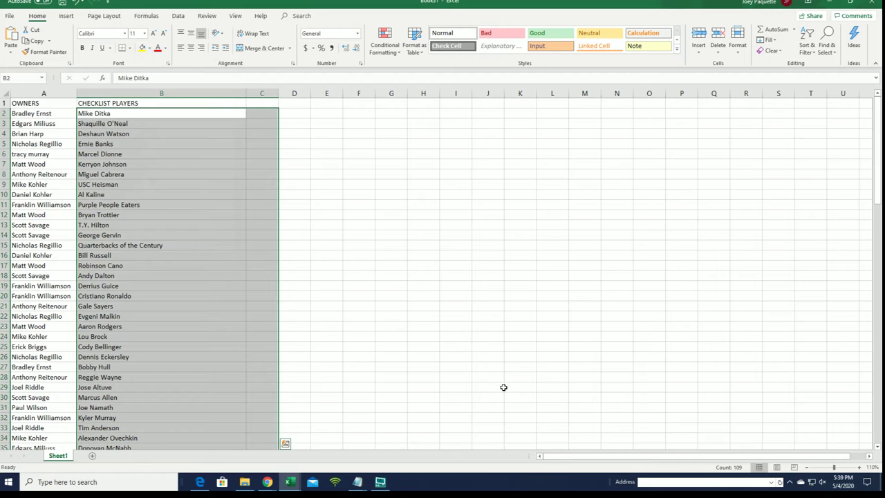
{"action": "left_click", "coordinate": [839, 468]}
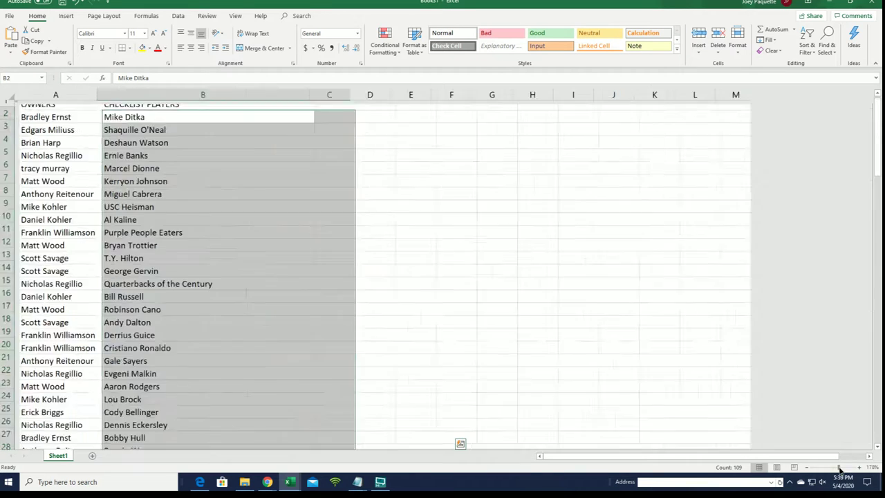
{"action": "left_click", "coordinate": [315, 134]}
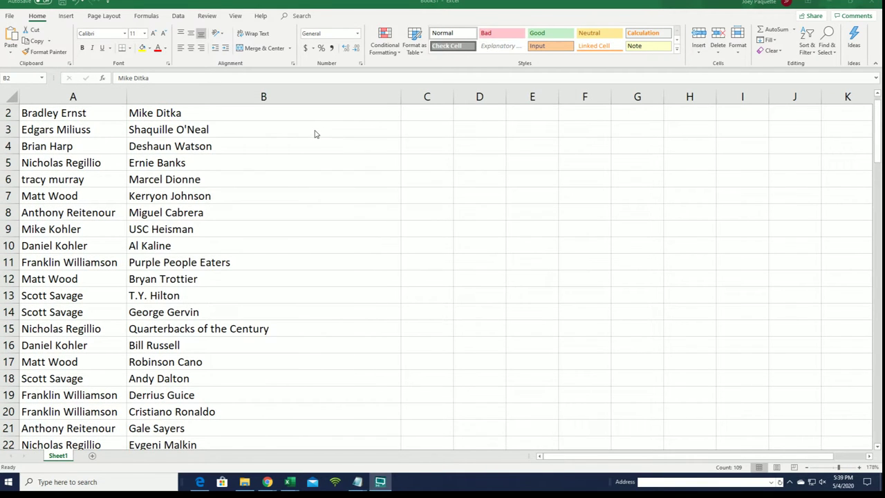
{"action": "scroll", "coordinate": [107, 153], "scroll_direction": "up", "scroll_amount": 1}
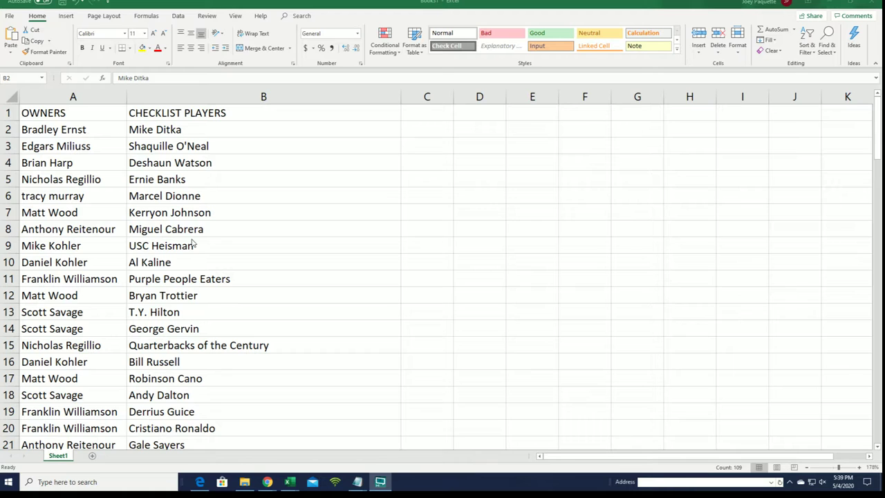
{"action": "scroll", "coordinate": [218, 254], "scroll_direction": "down", "scroll_amount": 3}
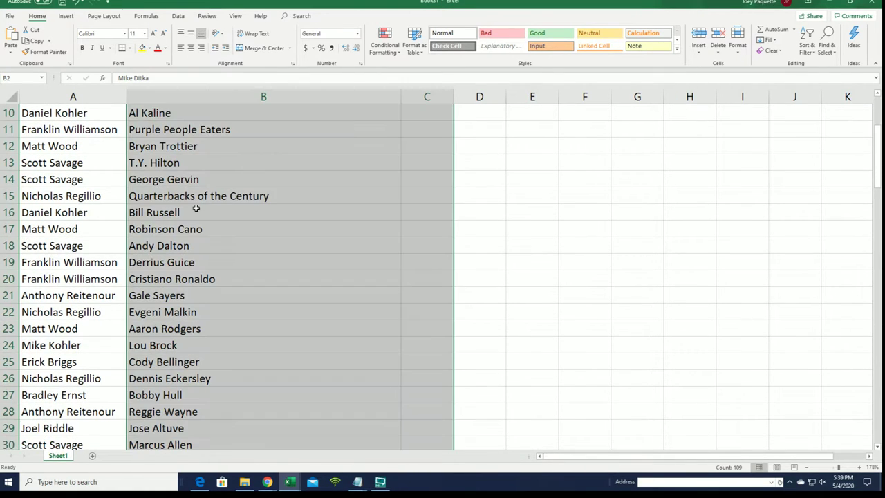
{"action": "left_click", "coordinate": [184, 194]}
{"action": "scroll", "coordinate": [226, 236], "scroll_direction": "down", "scroll_amount": 4}
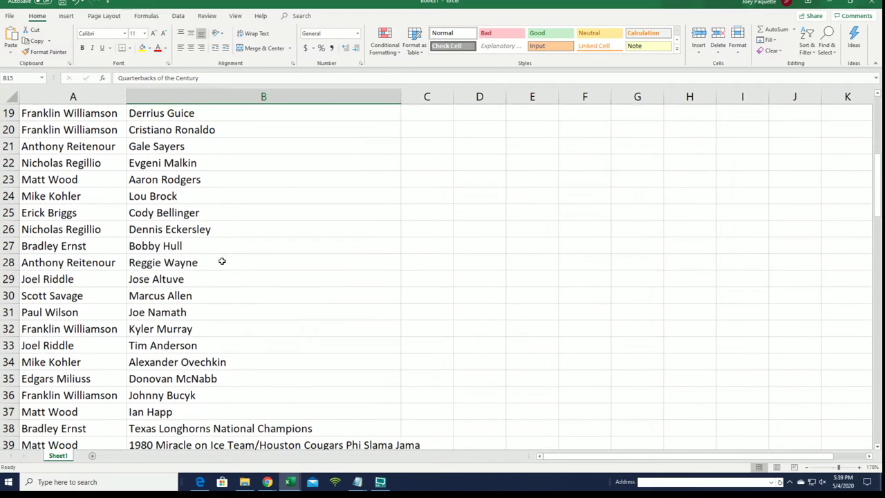
{"action": "left_click", "coordinate": [231, 281]}
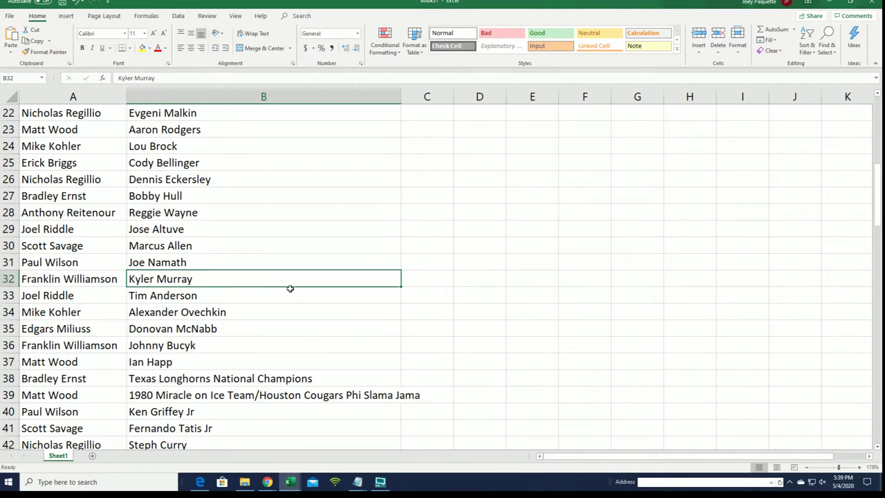
{"action": "scroll", "coordinate": [290, 289], "scroll_direction": "down", "scroll_amount": 4}
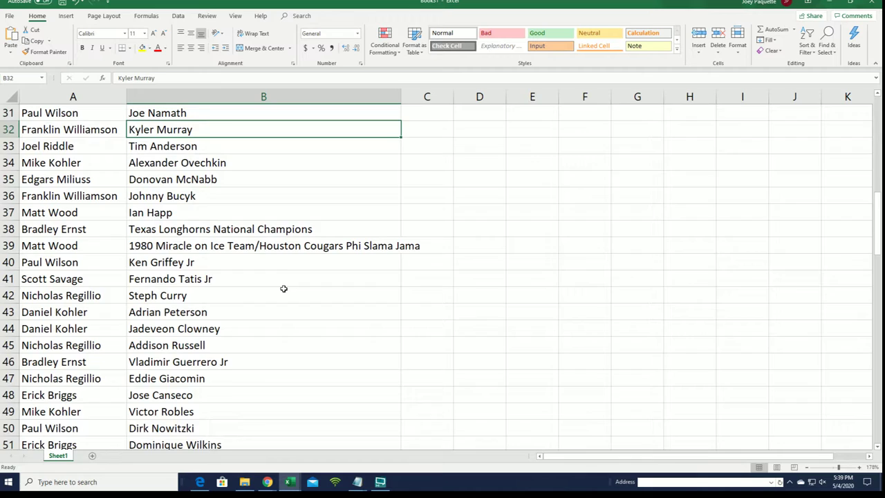
{"action": "scroll", "coordinate": [284, 282], "scroll_direction": "down", "scroll_amount": 2}
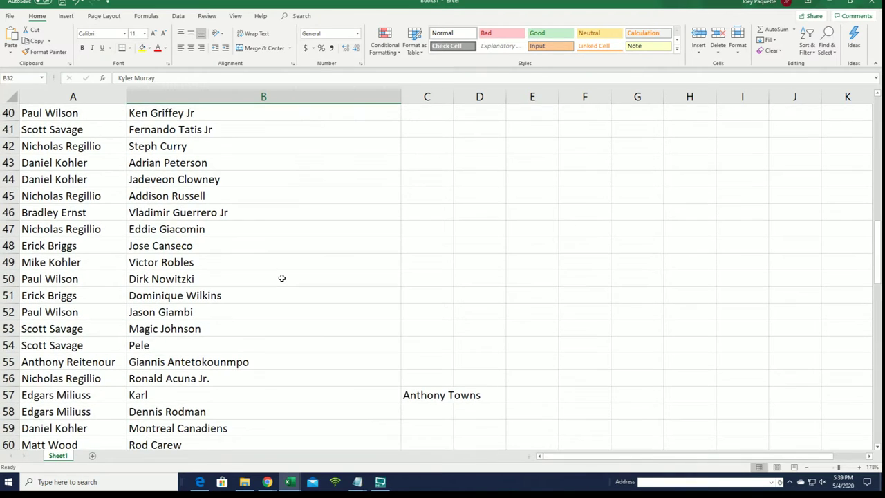
{"action": "scroll", "coordinate": [281, 278], "scroll_direction": "down", "scroll_amount": 2}
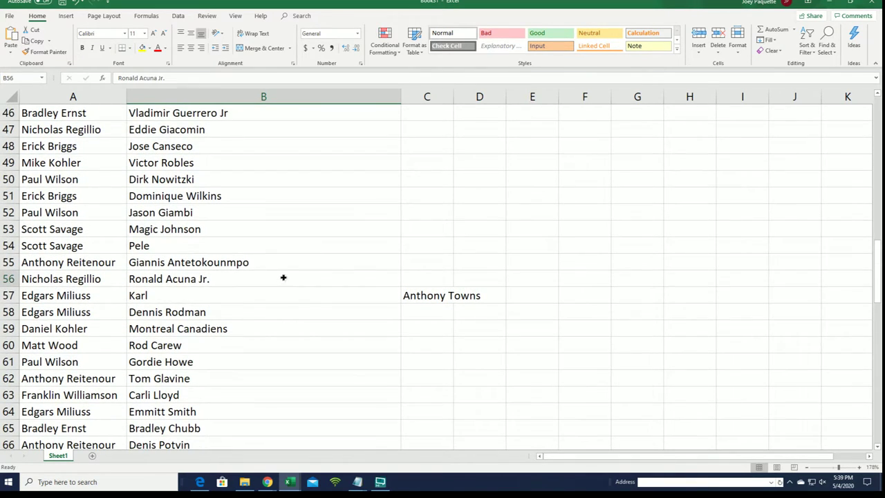
{"action": "scroll", "coordinate": [307, 296], "scroll_direction": "down", "scroll_amount": 4}
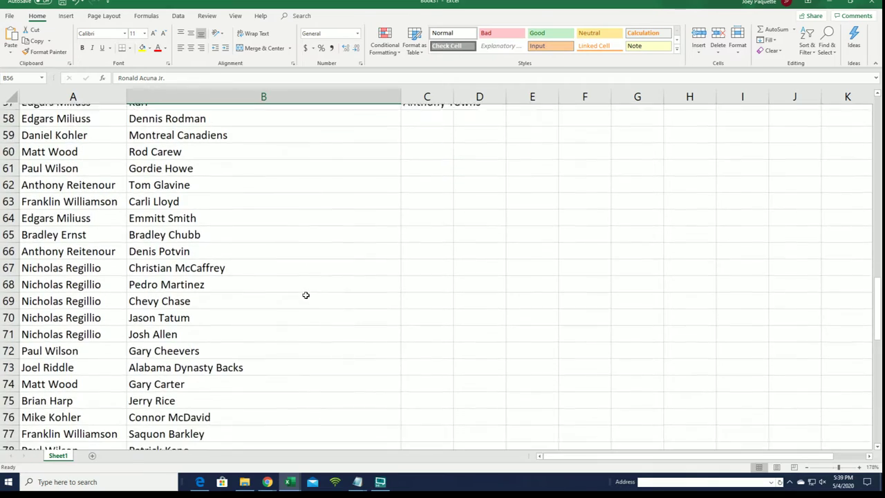
{"action": "scroll", "coordinate": [306, 296], "scroll_direction": "down", "scroll_amount": 2}
{"action": "scroll", "coordinate": [305, 293], "scroll_direction": "down", "scroll_amount": 1}
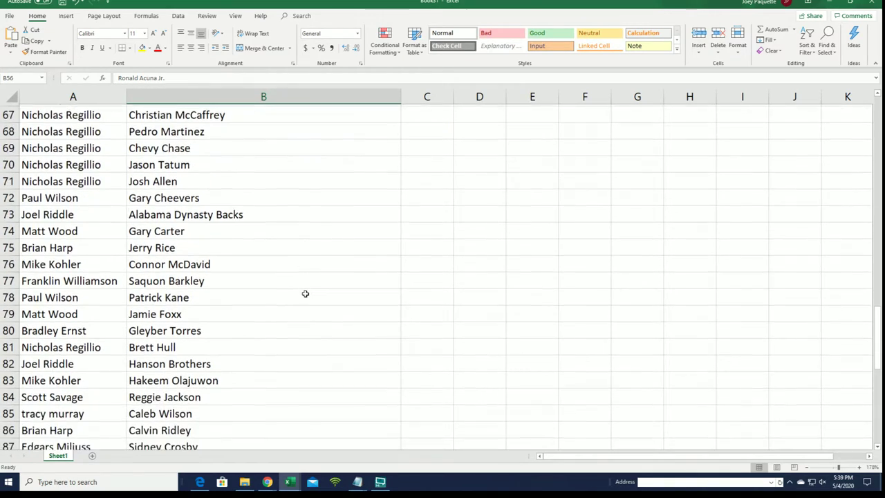
{"action": "scroll", "coordinate": [305, 293], "scroll_direction": "down", "scroll_amount": 4}
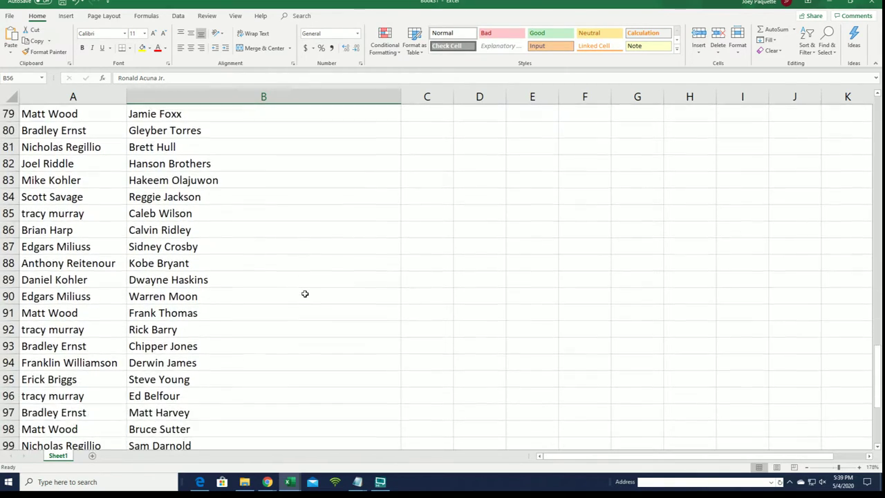
{"action": "scroll", "coordinate": [305, 294], "scroll_direction": "down", "scroll_amount": 1}
{"action": "scroll", "coordinate": [302, 296], "scroll_direction": "down", "scroll_amount": 2}
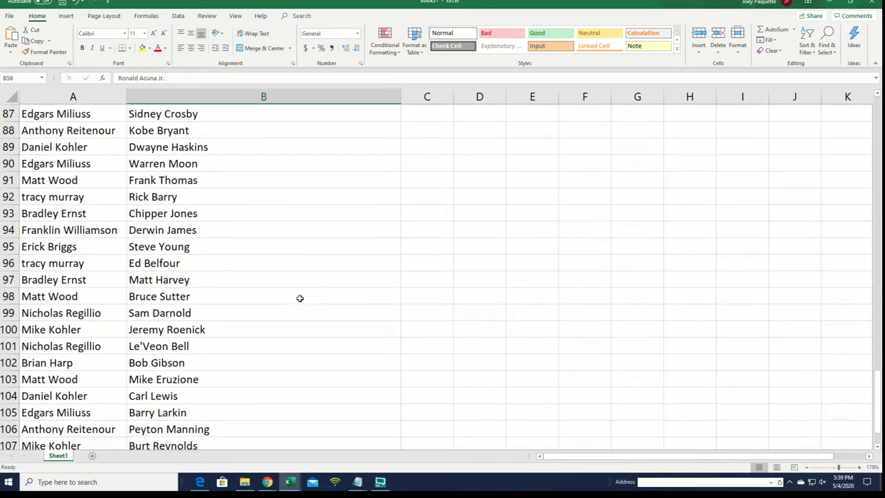
{"action": "scroll", "coordinate": [300, 298], "scroll_direction": "down", "scroll_amount": 2}
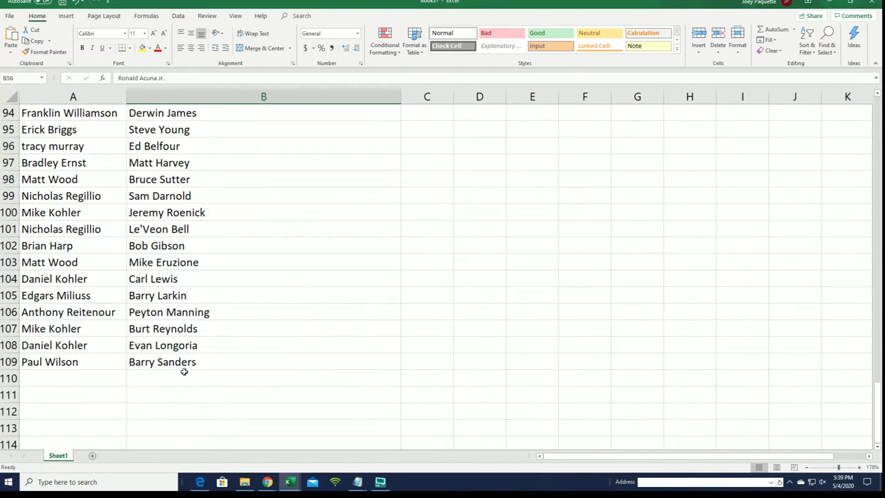
{"action": "scroll", "coordinate": [277, 370], "scroll_direction": "up", "scroll_amount": 20}
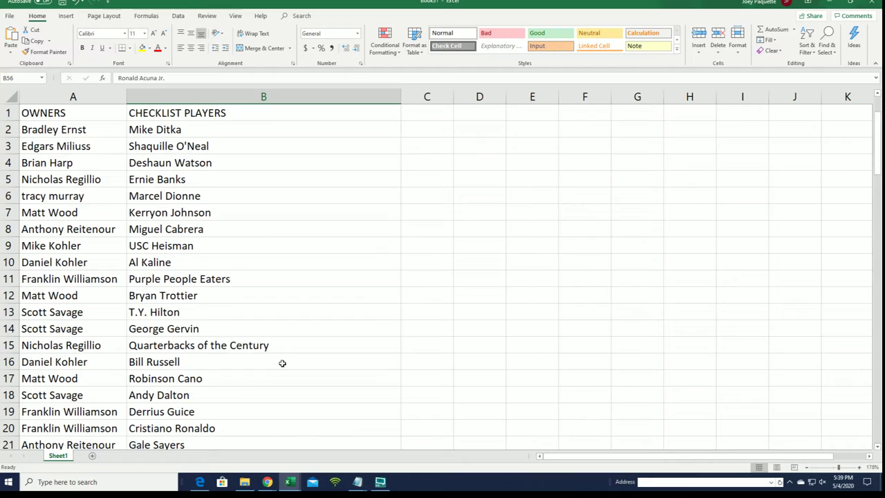
{"action": "left_click", "coordinate": [808, 468]}
{"action": "left_click", "coordinate": [808, 467]}
{"action": "left_click", "coordinate": [808, 468]}
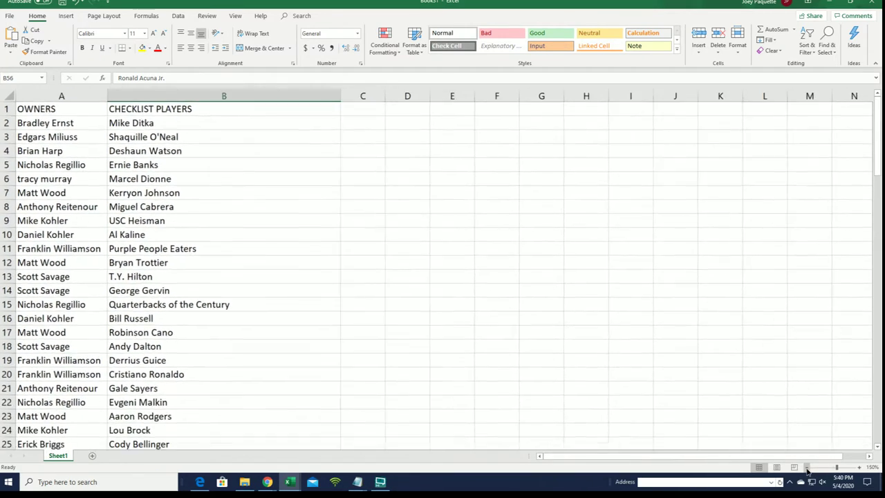